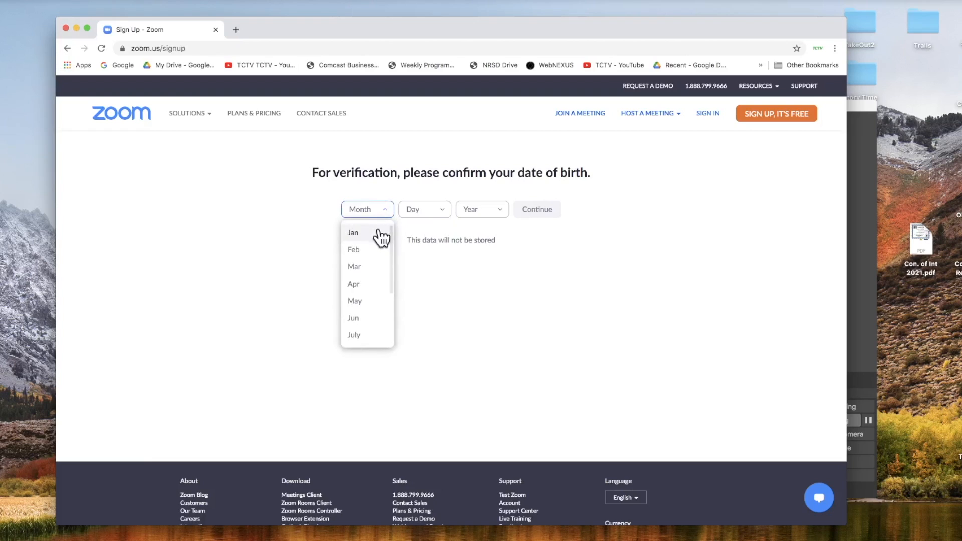
# - Confirm a birth date of January 1, 2000, then submit the sign-up email address
pyautogui.click(382, 234)
pyautogui.click(446, 208)
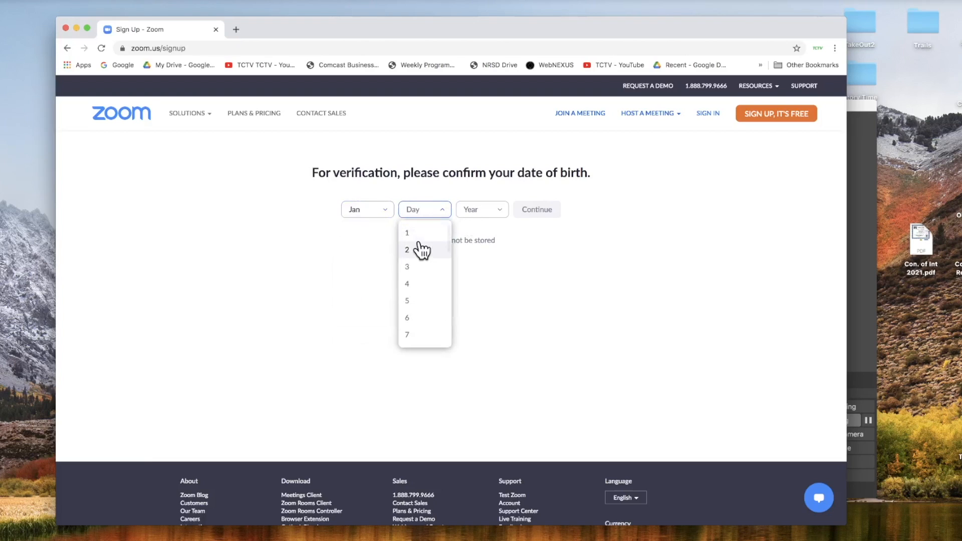
pyautogui.click(419, 231)
pyautogui.click(496, 212)
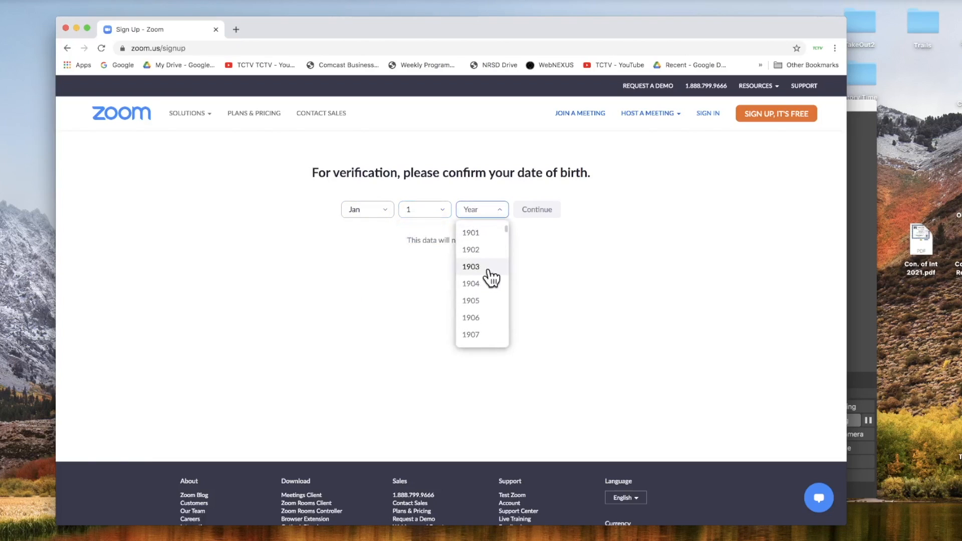
pyautogui.scroll(-6, 491, 274)
pyautogui.scroll(-20, 492, 275)
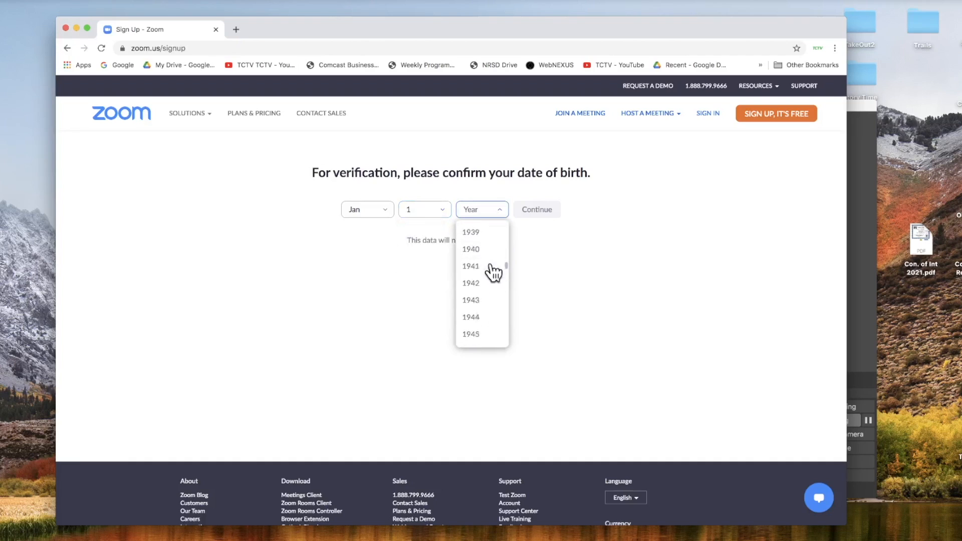
pyautogui.scroll(4, 492, 273)
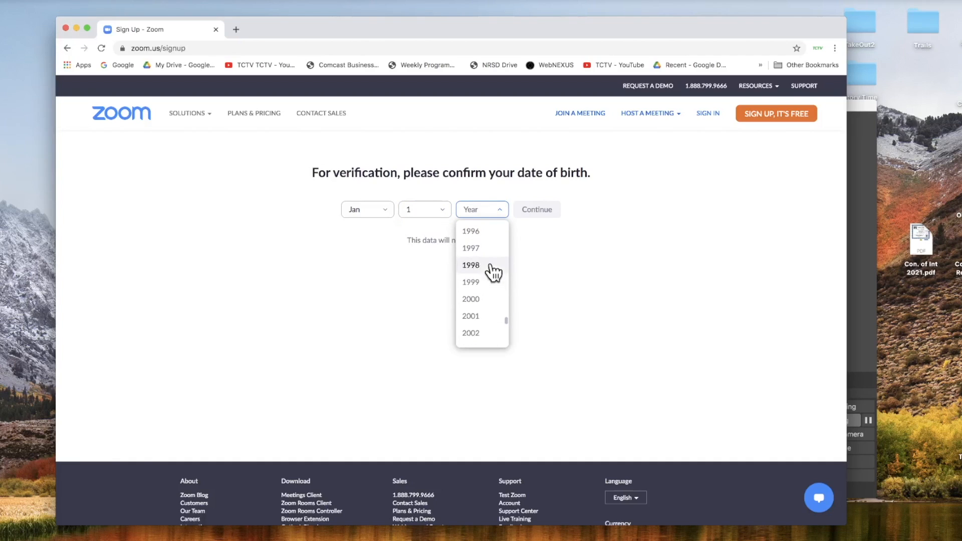
pyautogui.click(482, 315)
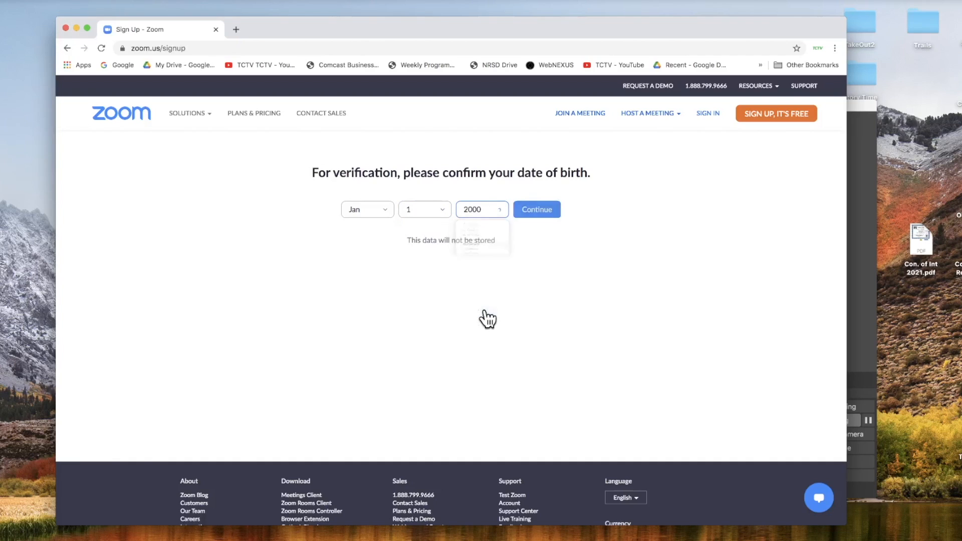
pyautogui.click(542, 211)
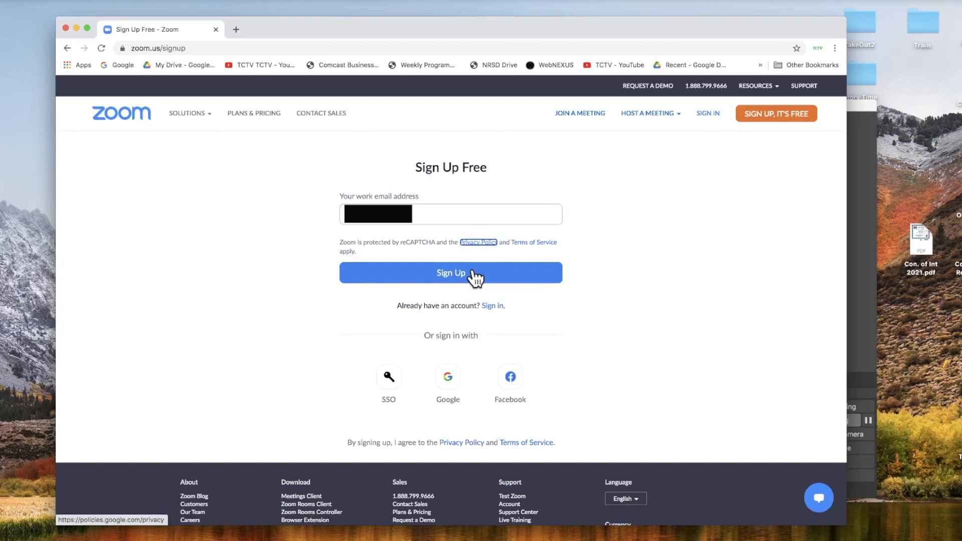
pyautogui.click(473, 272)
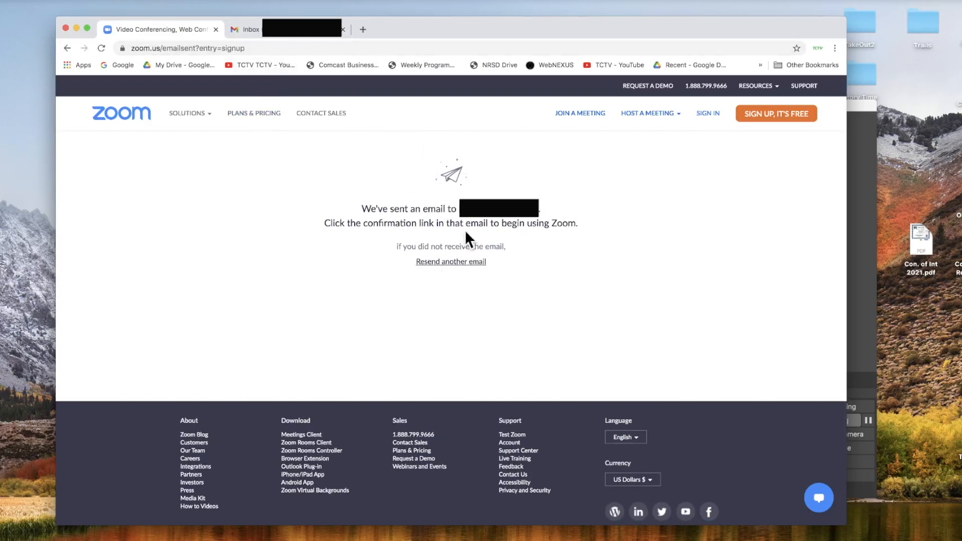
# - Open 'Please activate your Zoom account' in Gmail and follow its ACTIVATE ACCOUNT link
pyautogui.click(296, 31)
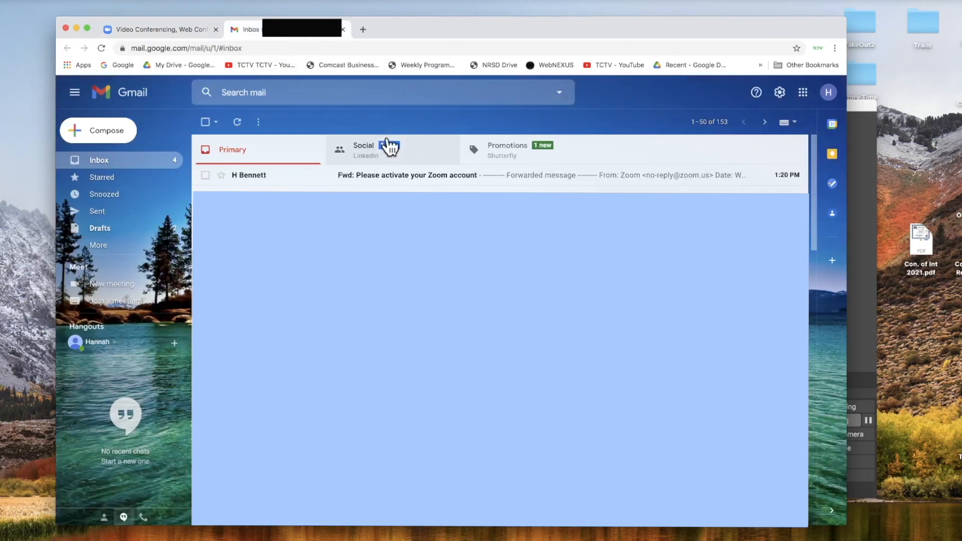
pyautogui.click(445, 176)
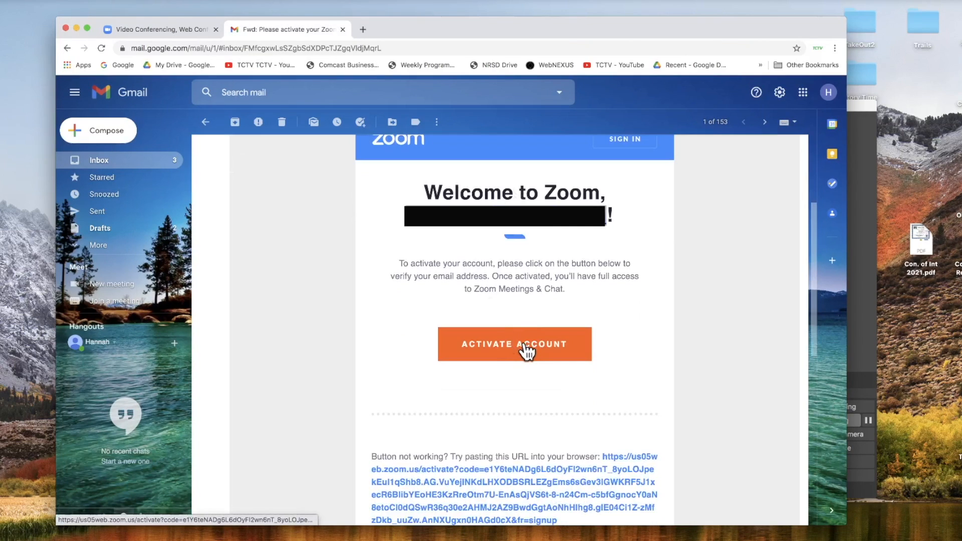
pyautogui.click(525, 351)
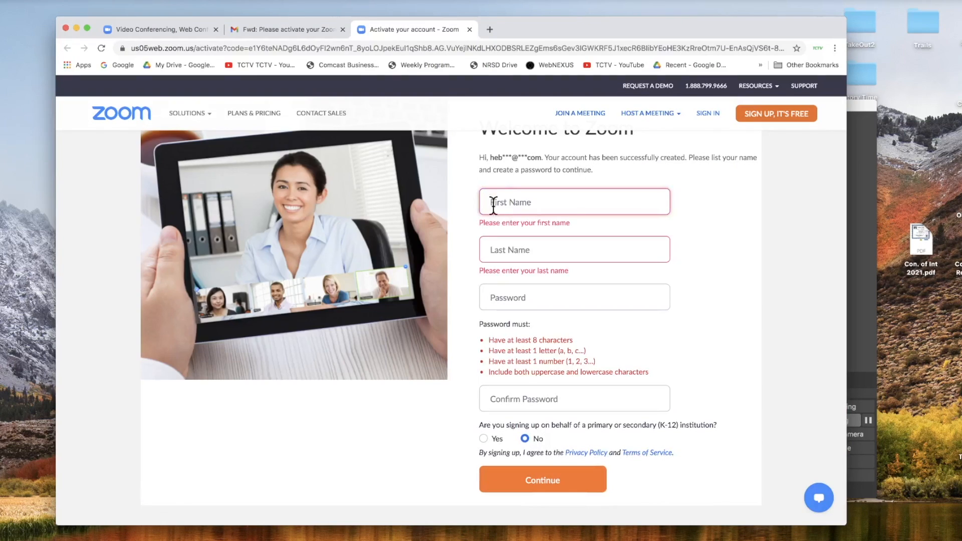
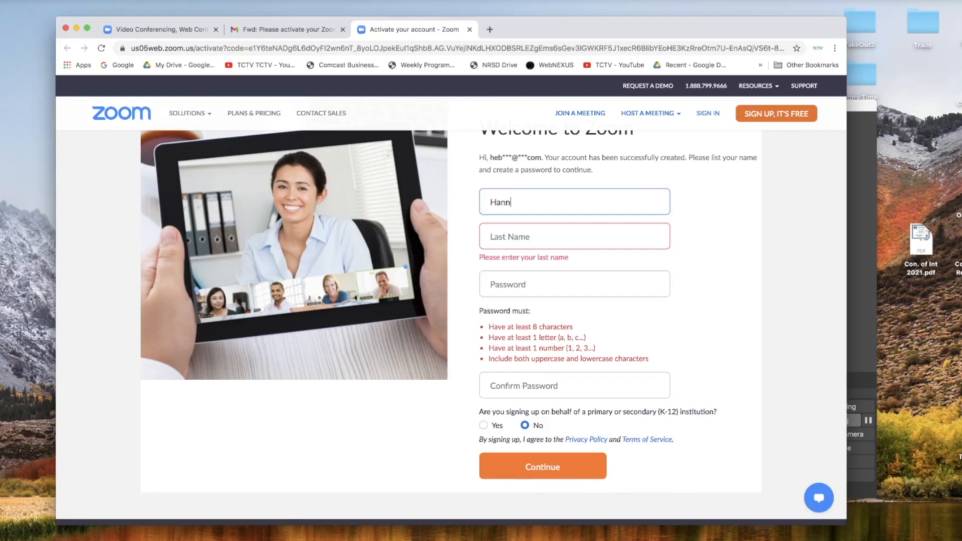
# - Enter the account holder's first and last name
pyautogui.press('Tab')
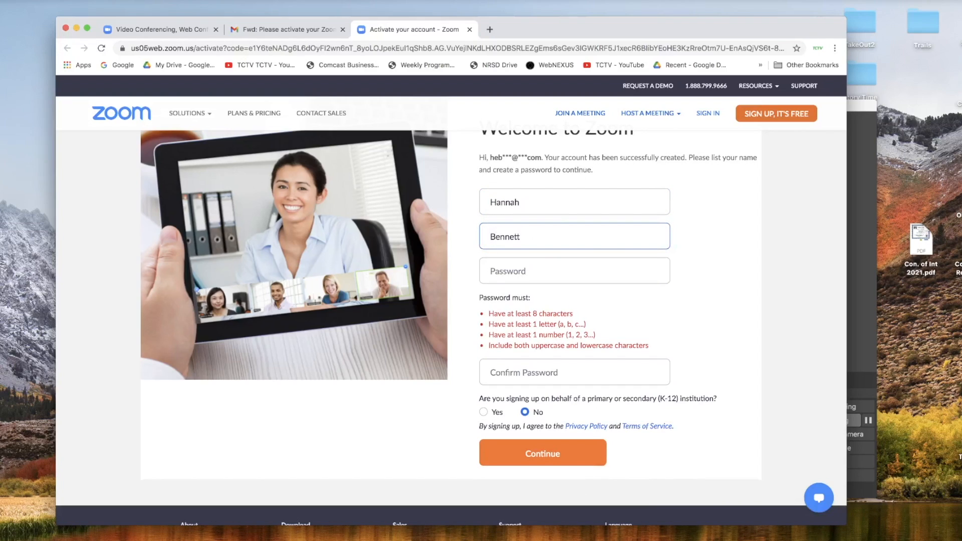
# - Set the account password in both password fields and submit the details
pyautogui.press('Tab')
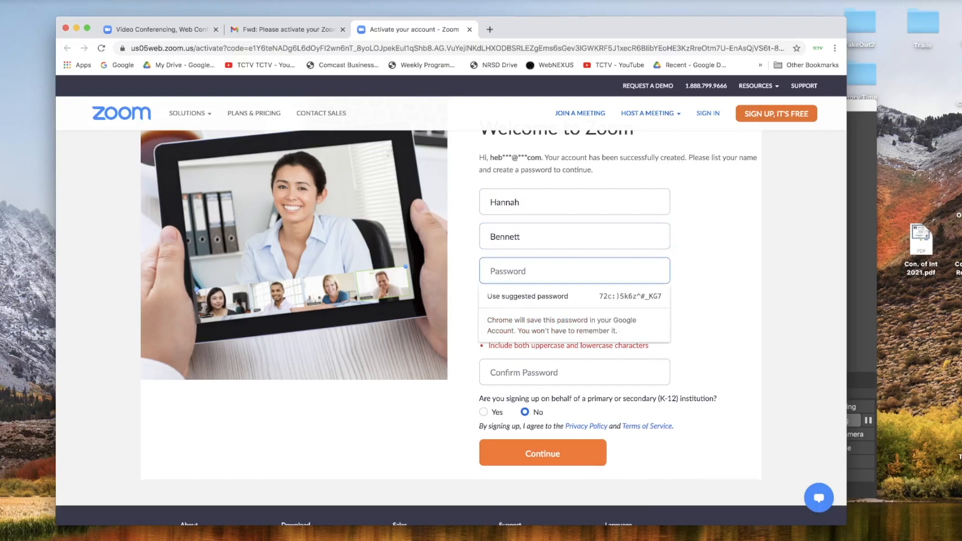
pyautogui.write('••••••••')
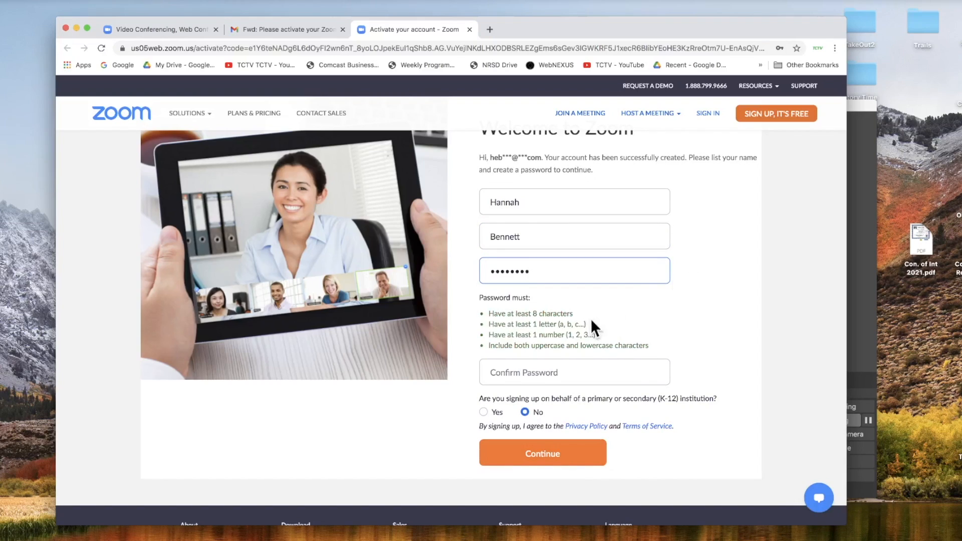
pyautogui.click(551, 369)
pyautogui.write('••••••••')
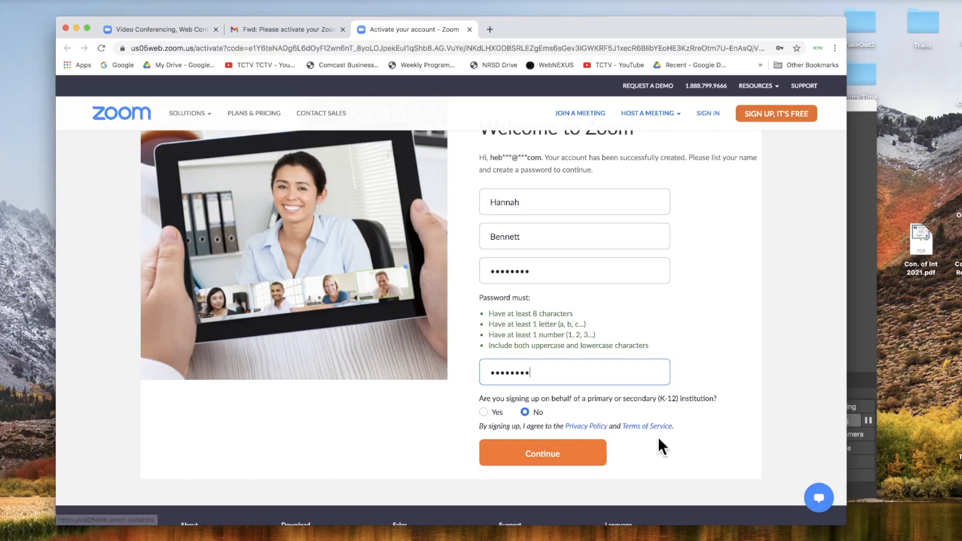
pyautogui.scroll(1, 646, 438)
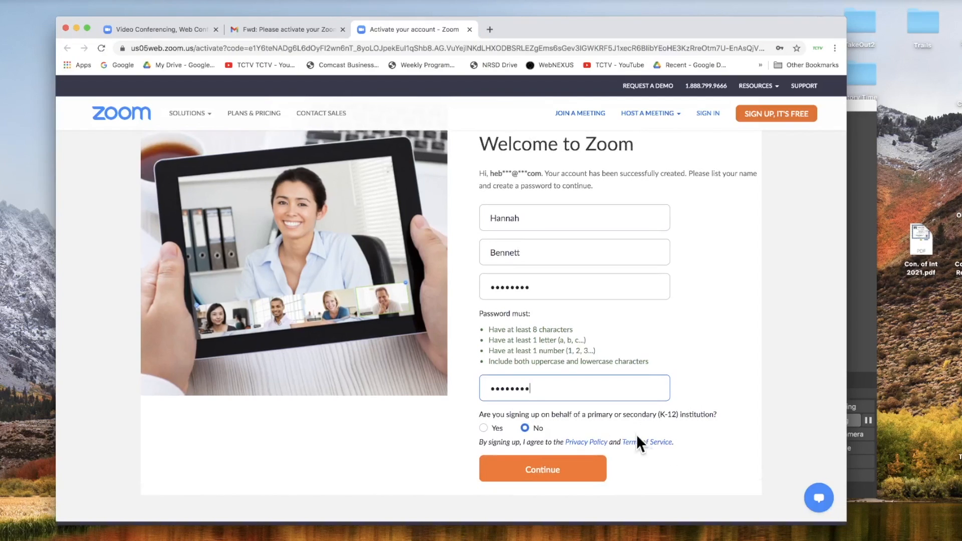
pyautogui.click(542, 473)
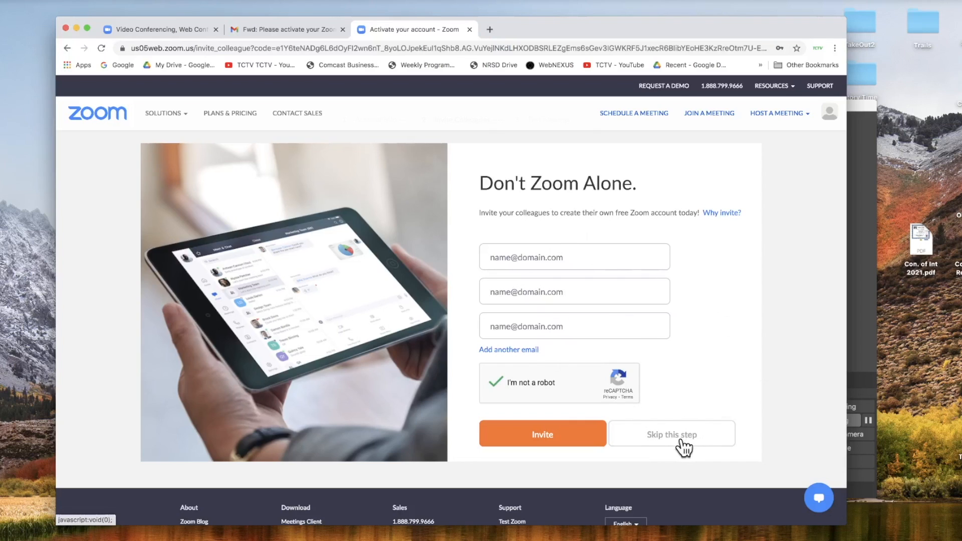
pyautogui.click(674, 437)
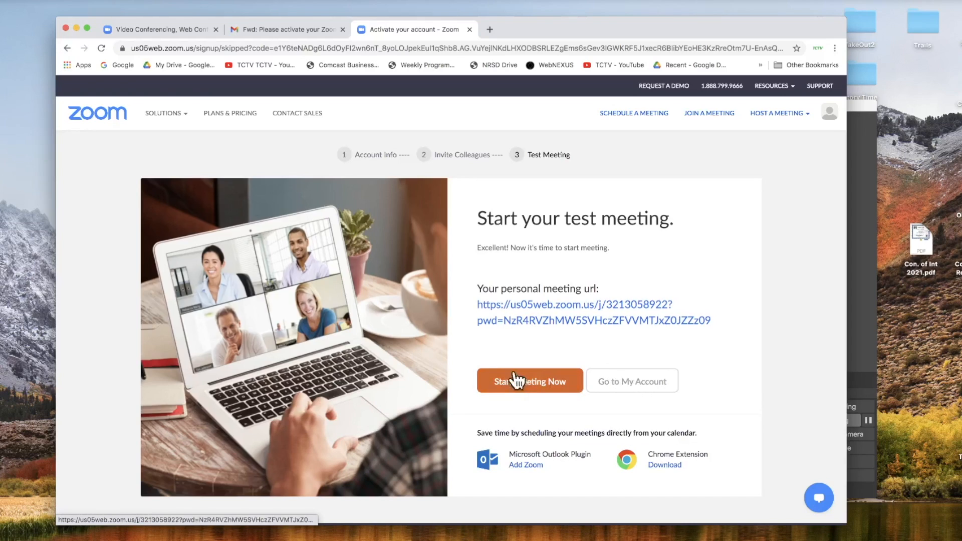
pyautogui.click(627, 385)
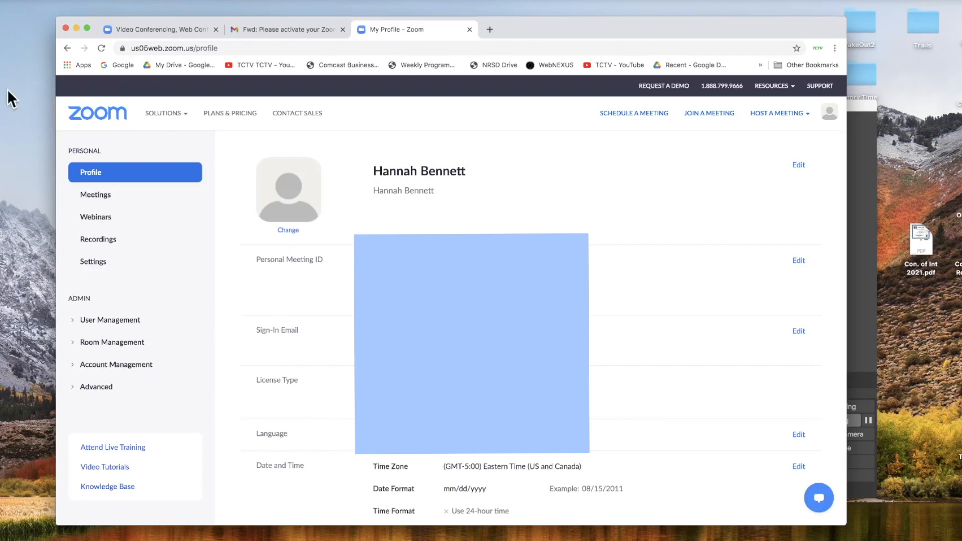
# - Check the Meetings page, glance at Webinars, then return to Meetings
pyautogui.click(100, 197)
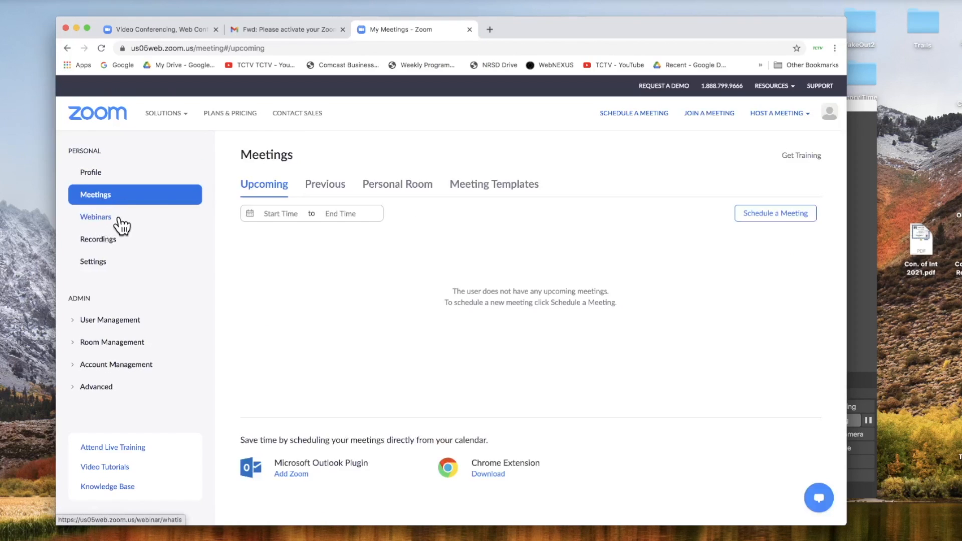
pyautogui.click(102, 223)
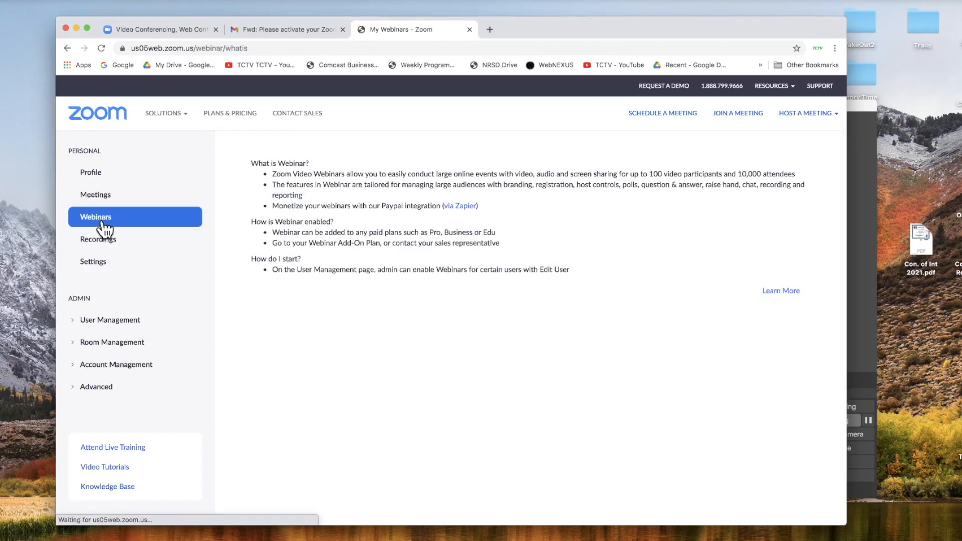
pyautogui.click(95, 196)
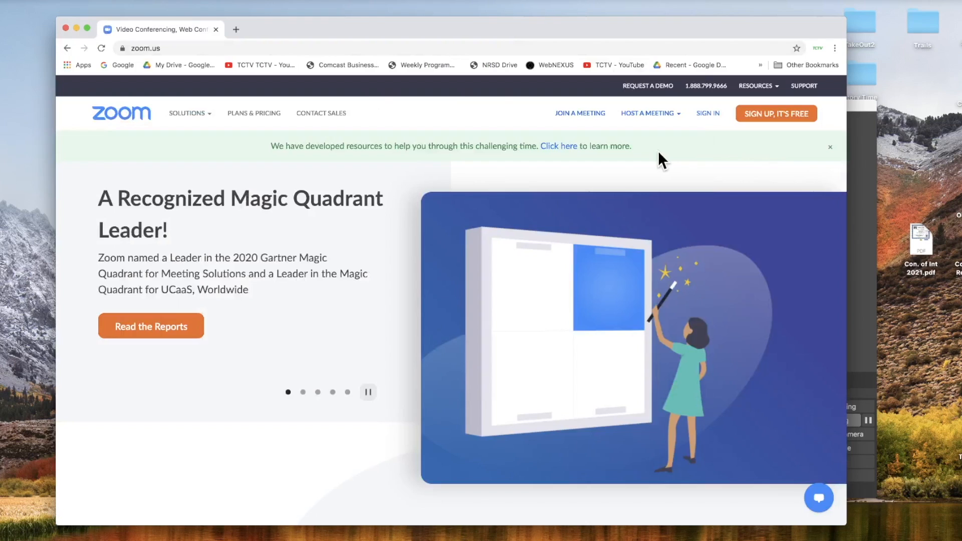
# - Sign in to the new account with its password to reach My Profile
pyautogui.click(713, 114)
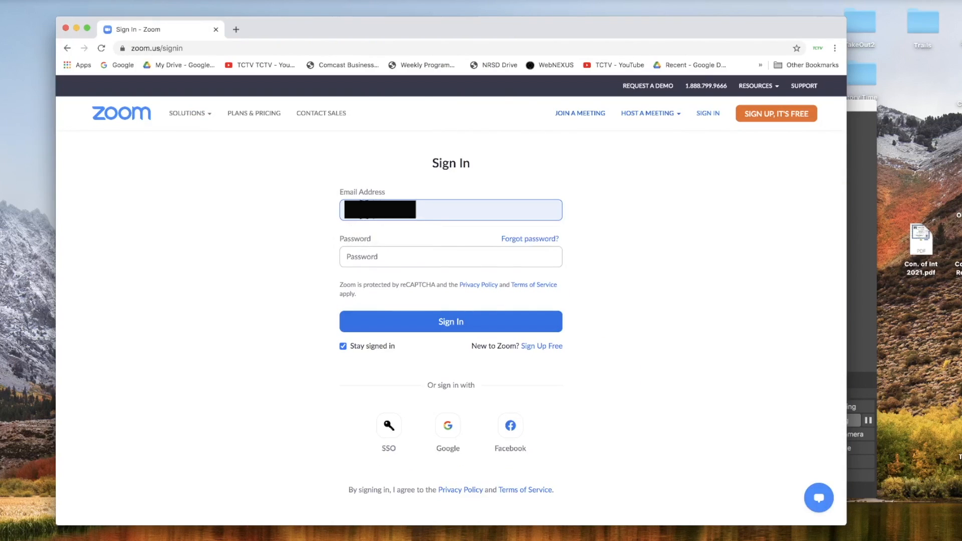
pyautogui.click(369, 258)
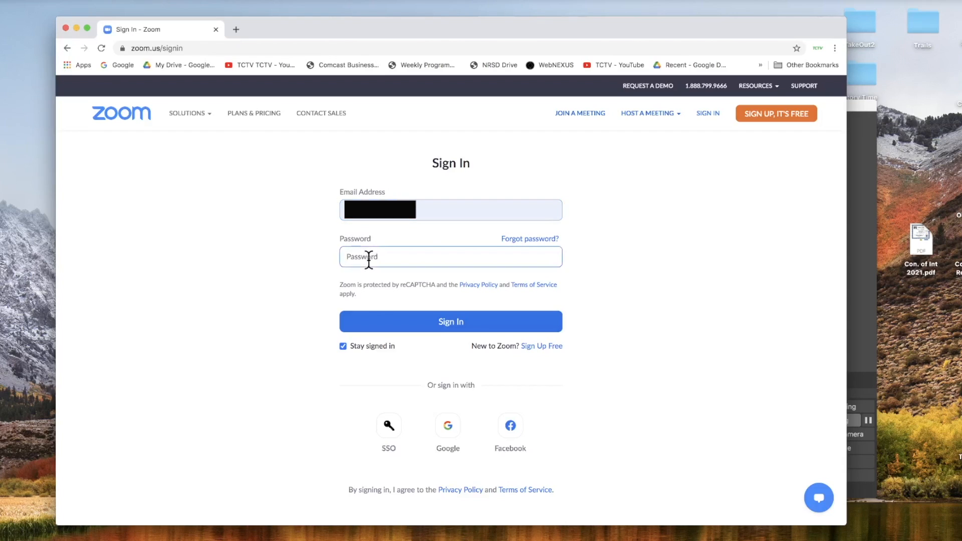
pyautogui.write('********')
pyautogui.click(441, 323)
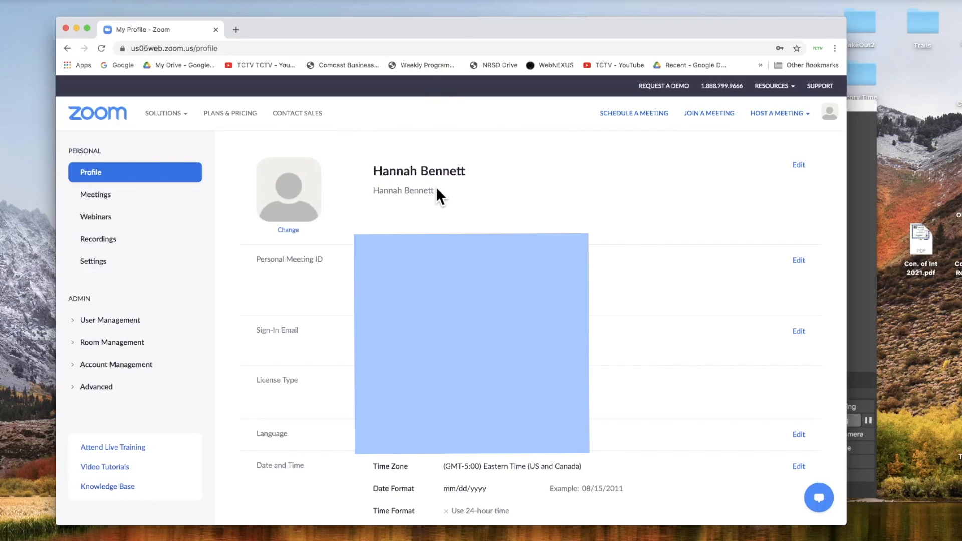
# - Sign out of the account from the top-right avatar menu
pyautogui.moveTo(797, 110)
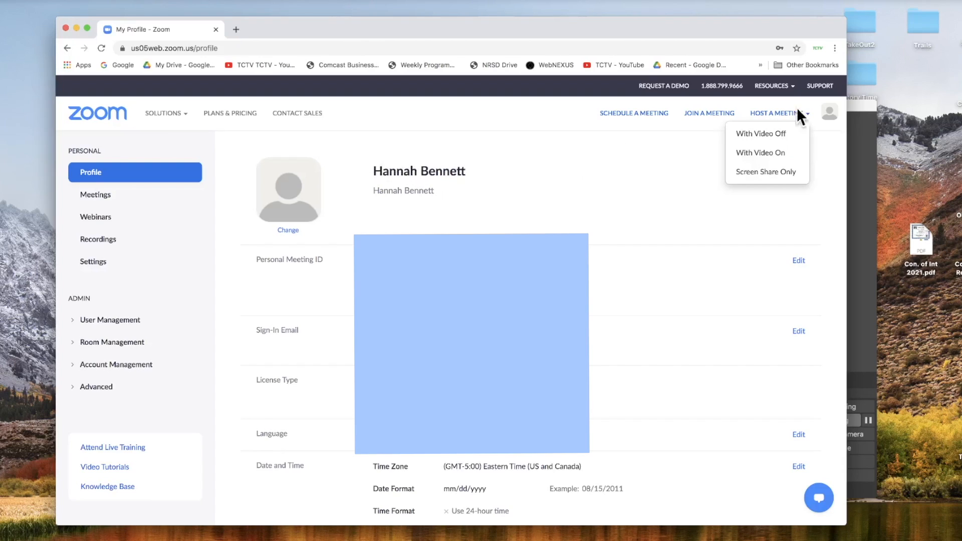
pyautogui.click(833, 116)
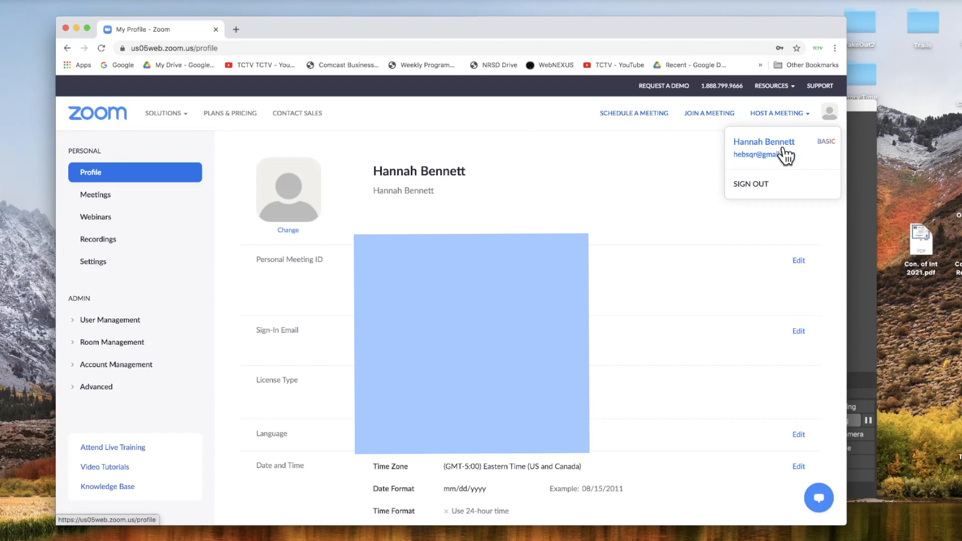
pyautogui.click(752, 186)
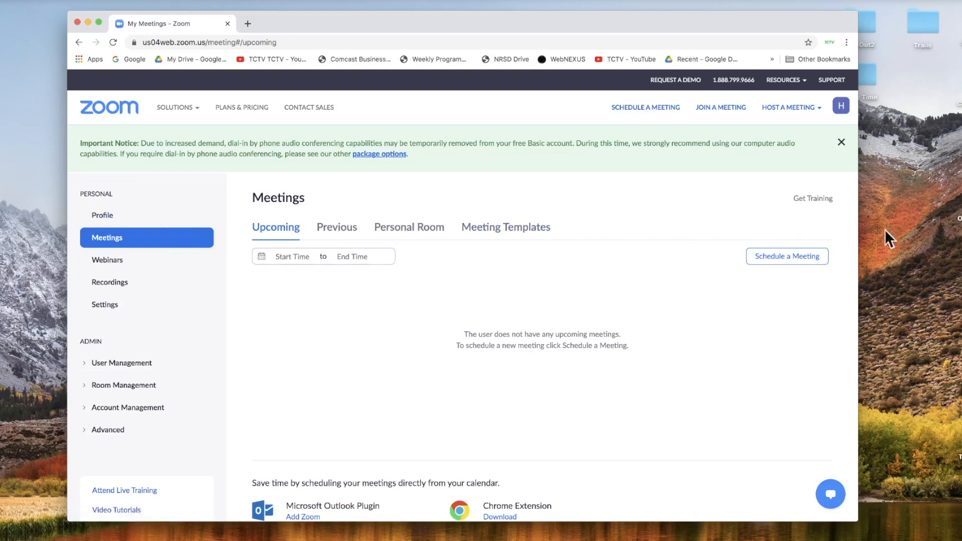
# - Schedule a new meeting titled 'Test Meeting' starting 01/25/2021 at 4:00 PM
pyautogui.click(783, 259)
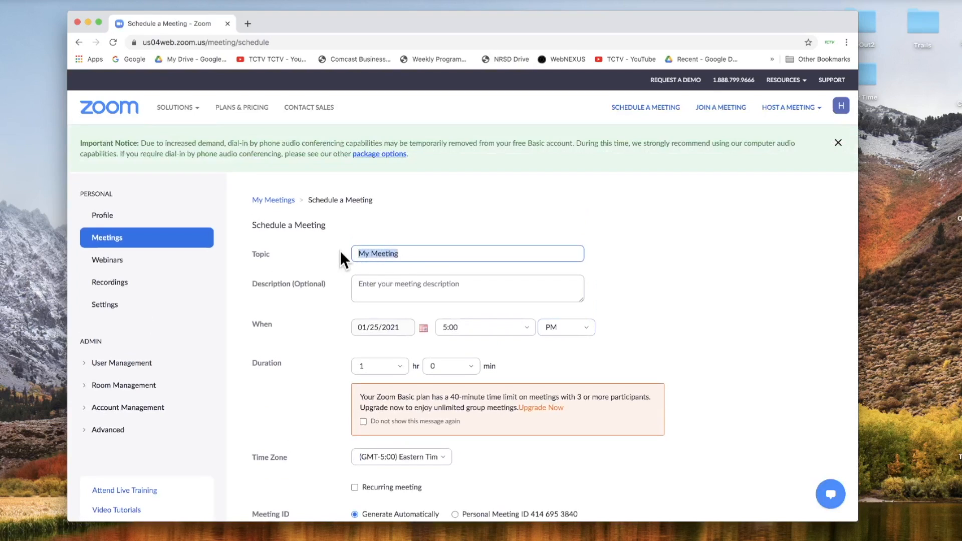
pyautogui.write('Test Meeting')
pyautogui.click(396, 282)
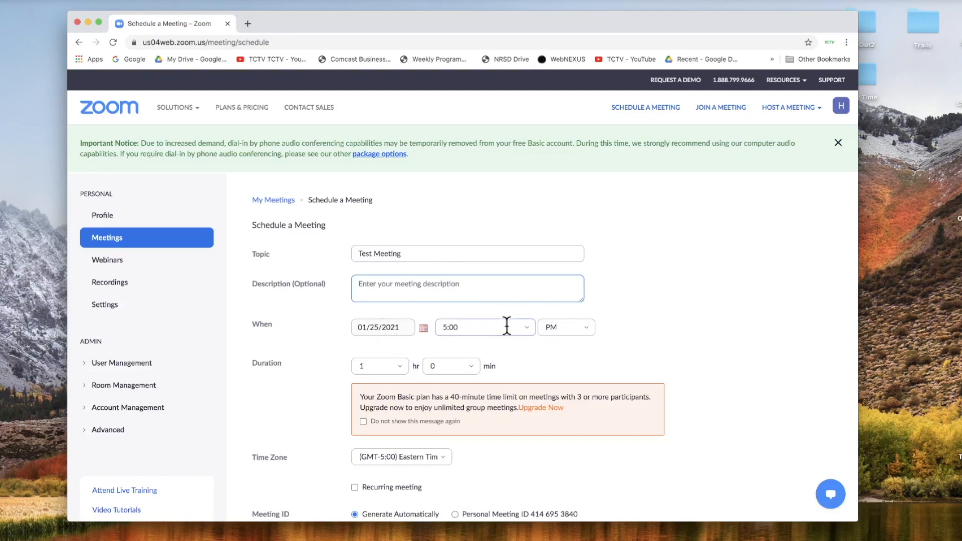
pyautogui.click(524, 328)
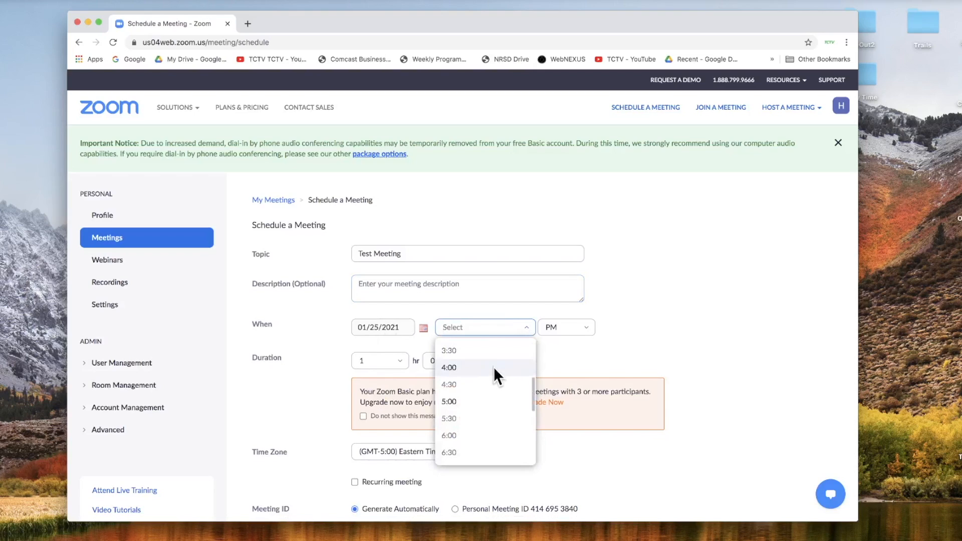
pyautogui.click(494, 368)
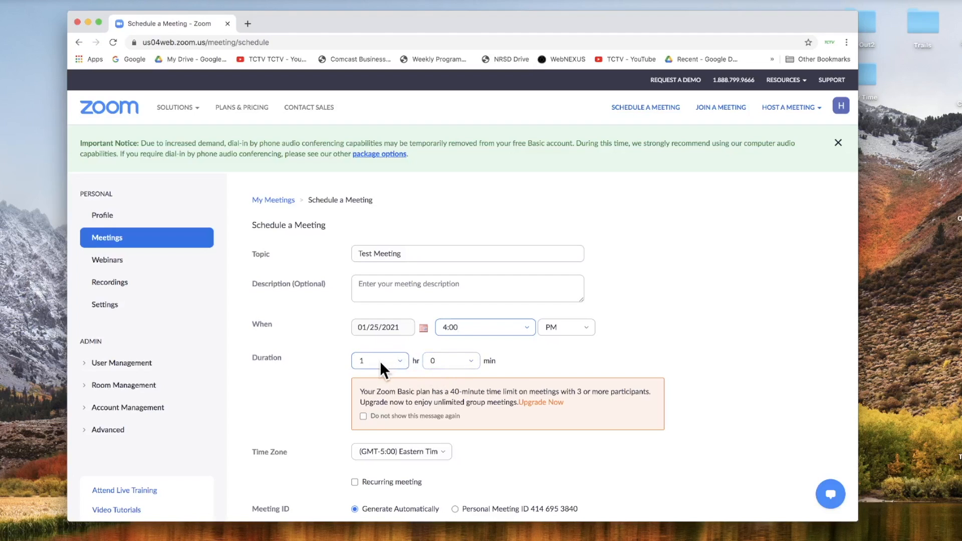
pyautogui.scroll(-2, 494, 359)
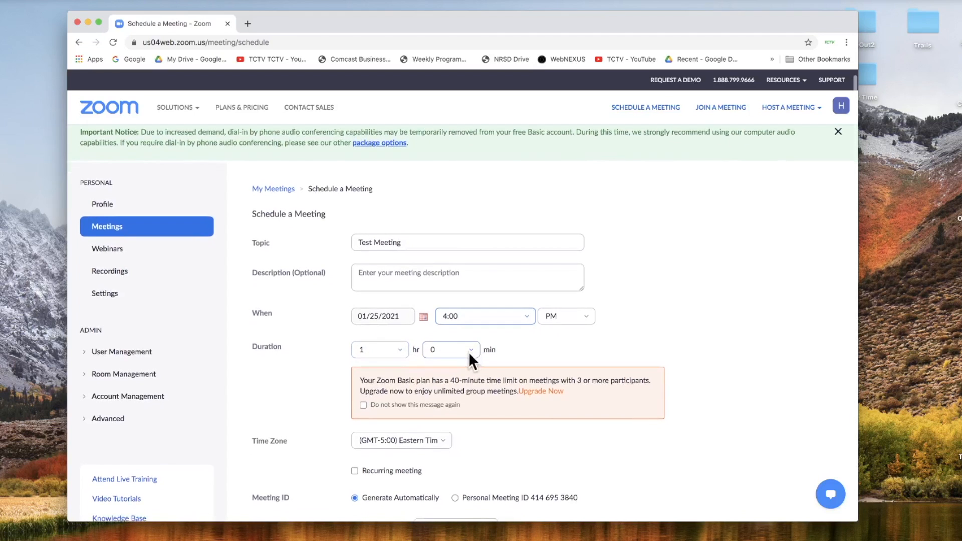
pyautogui.scroll(-3, 540, 401)
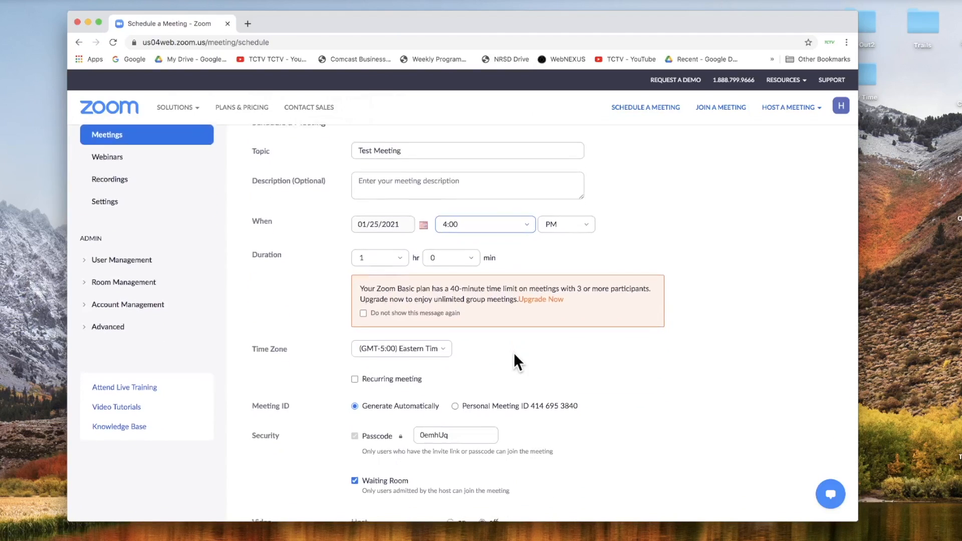
pyautogui.scroll(-2, 465, 334)
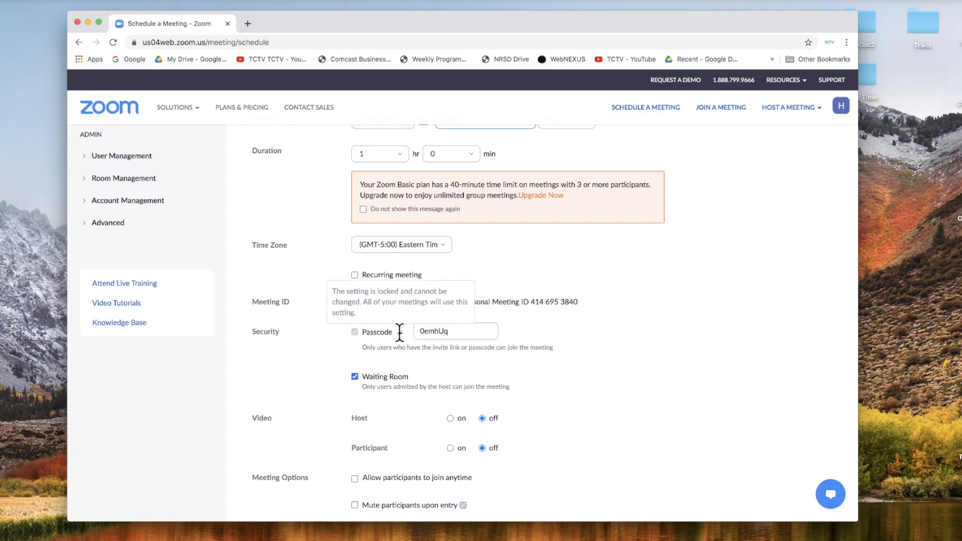
pyautogui.scroll(-2, 431, 344)
pyautogui.scroll(-2, 387, 340)
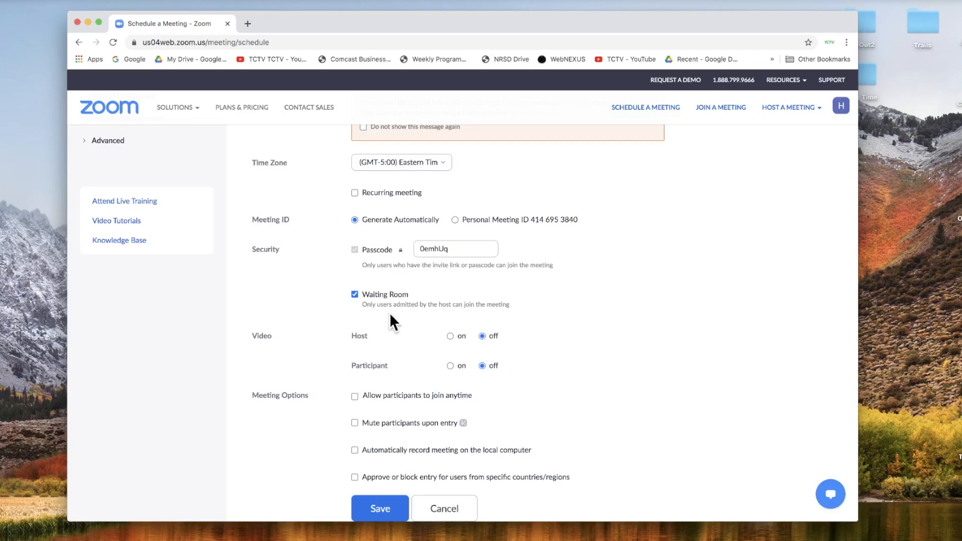
pyautogui.scroll(-1, 388, 310)
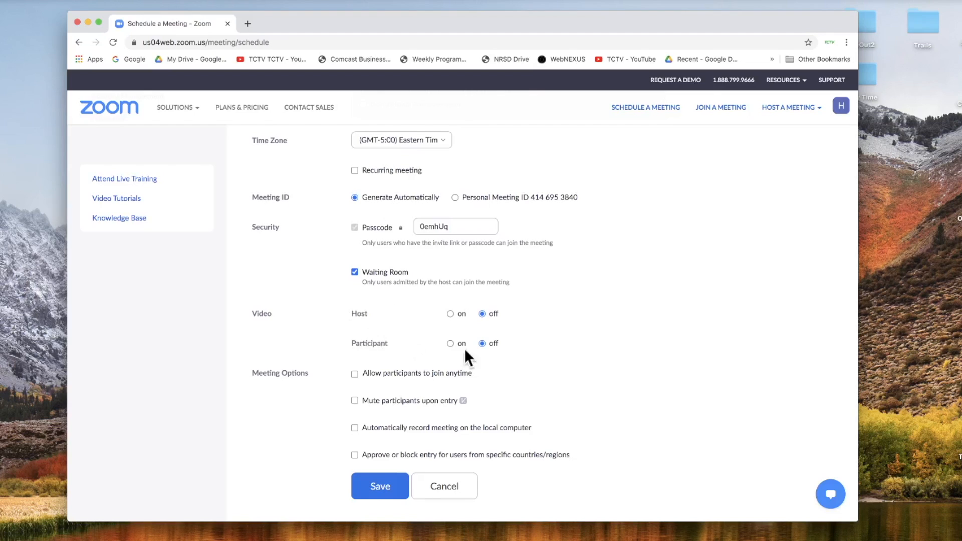
pyautogui.scroll(-1, 522, 317)
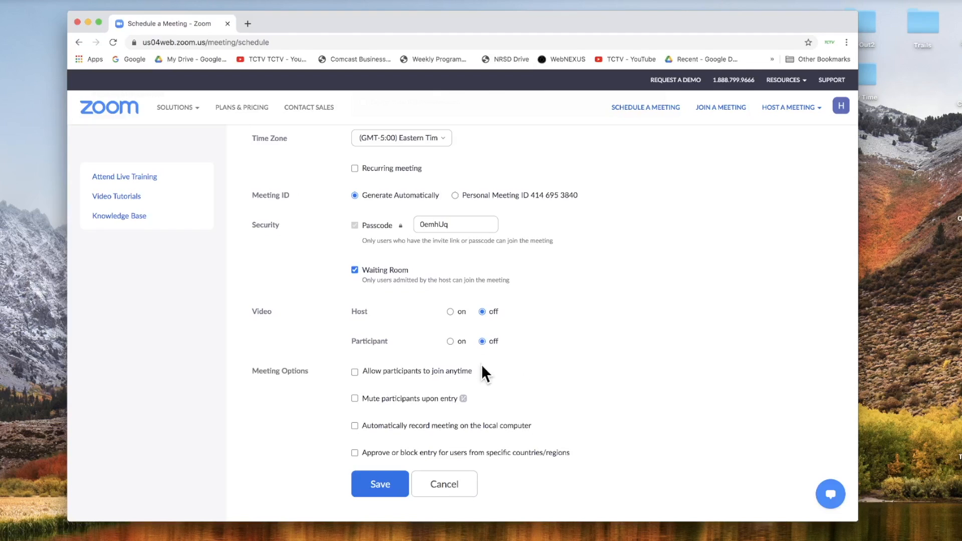
pyautogui.scroll(-2, 292, 373)
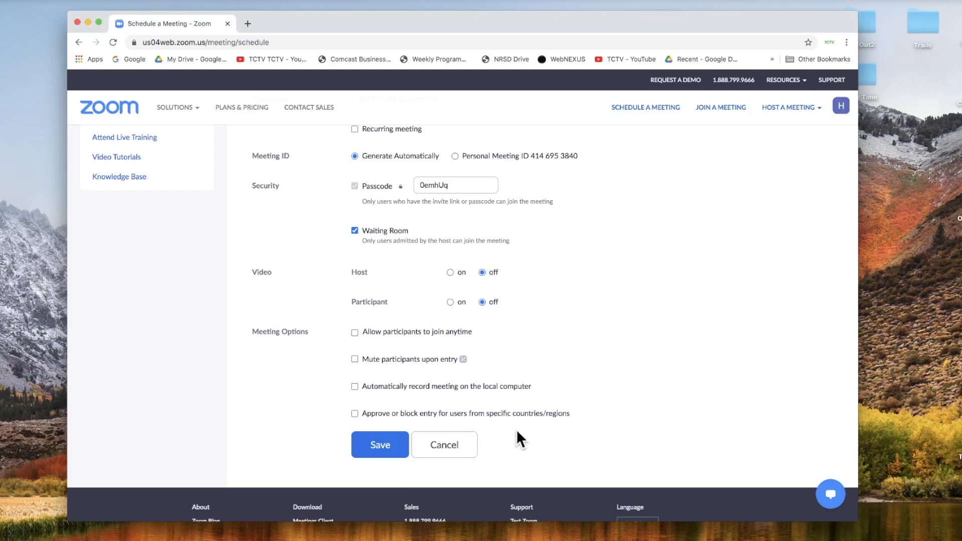
pyautogui.scroll(10, 623, 300)
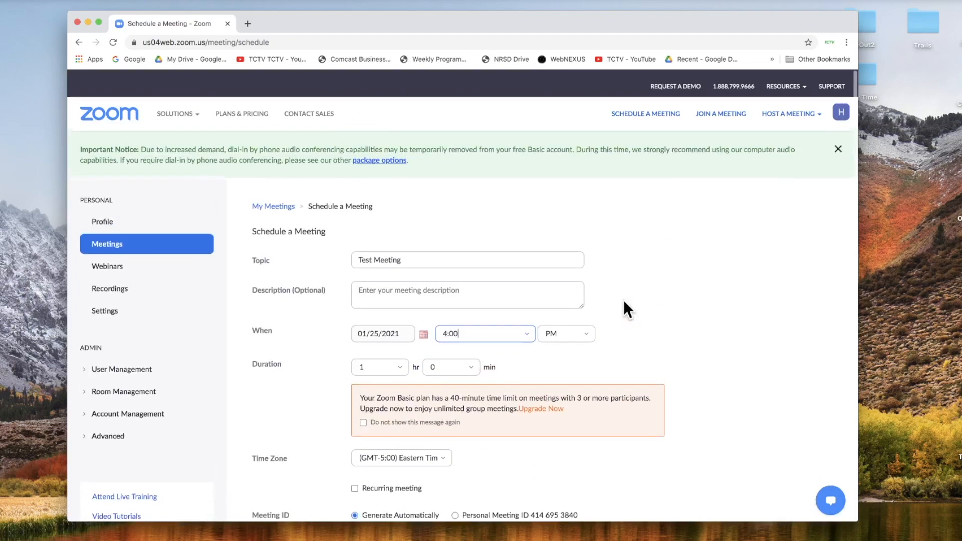
pyautogui.scroll(-10, 586, 301)
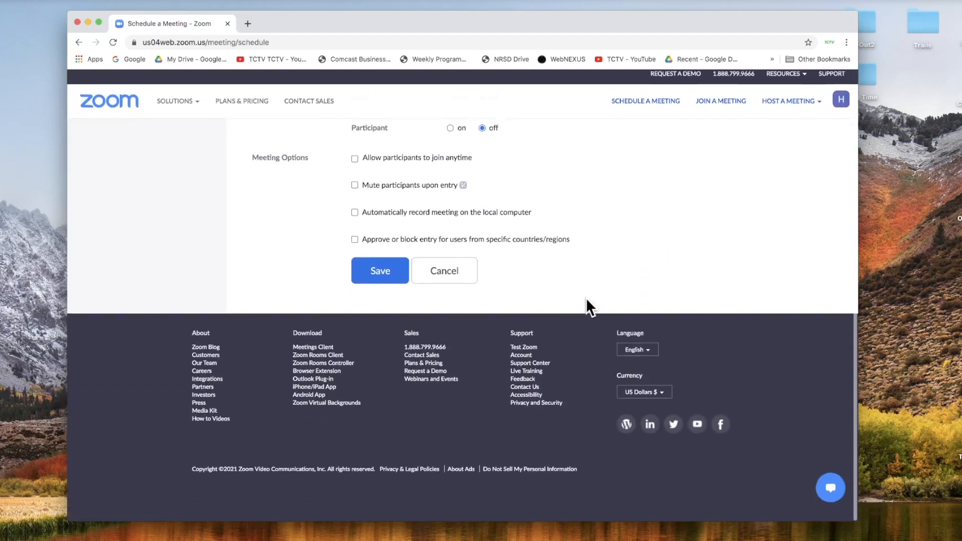
pyautogui.scroll(5, 585, 297)
pyautogui.scroll(-2, 584, 297)
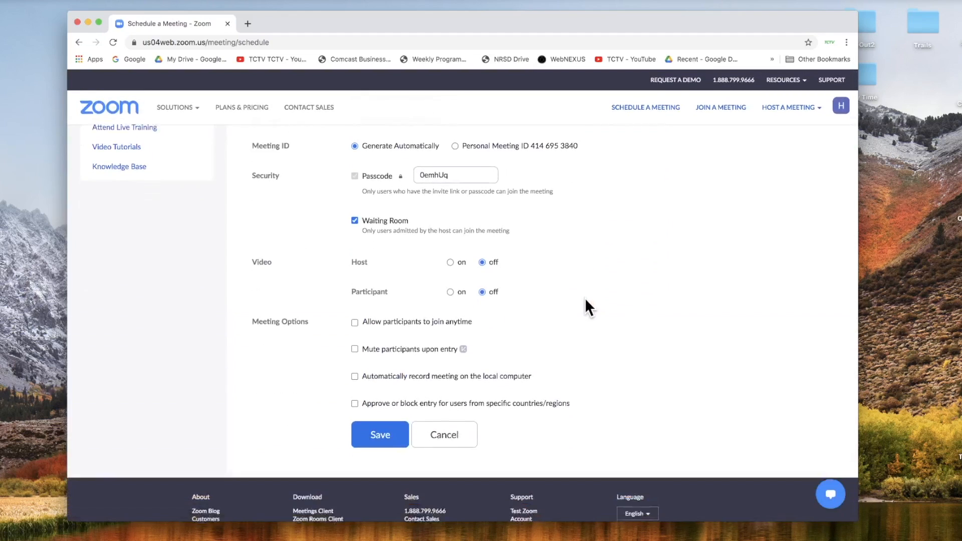
# - Save Test Meeting and start it from the Meeting Information page
pyautogui.click(374, 428)
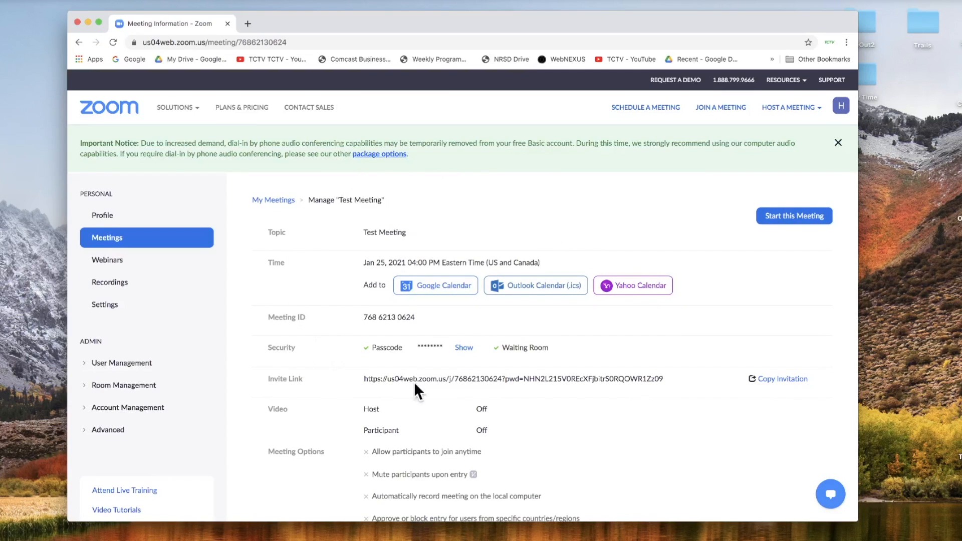
pyautogui.scroll(-5, 469, 388)
pyautogui.scroll(5, 469, 387)
pyautogui.click(789, 217)
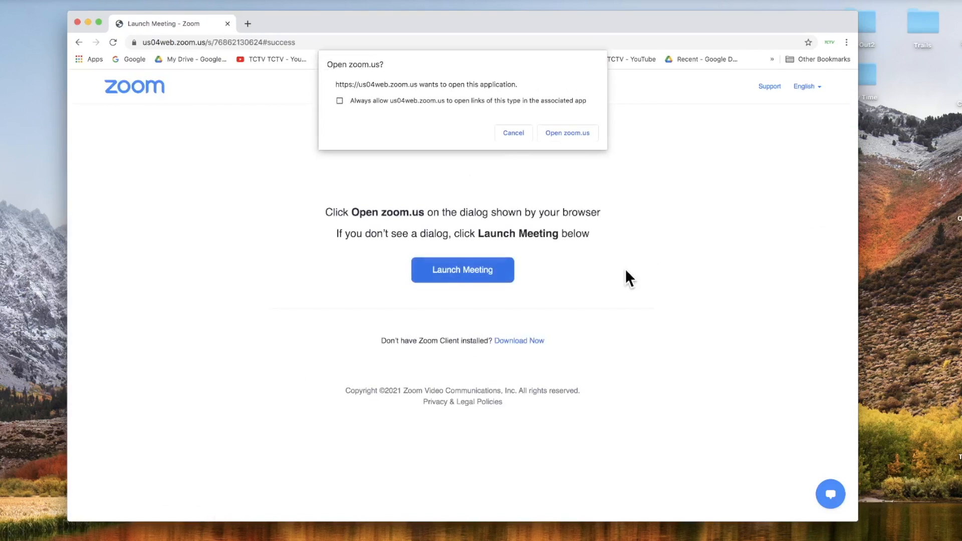
# - Allow the browser to open zoom.us and join Test Meeting with computer audio
pyautogui.click(563, 145)
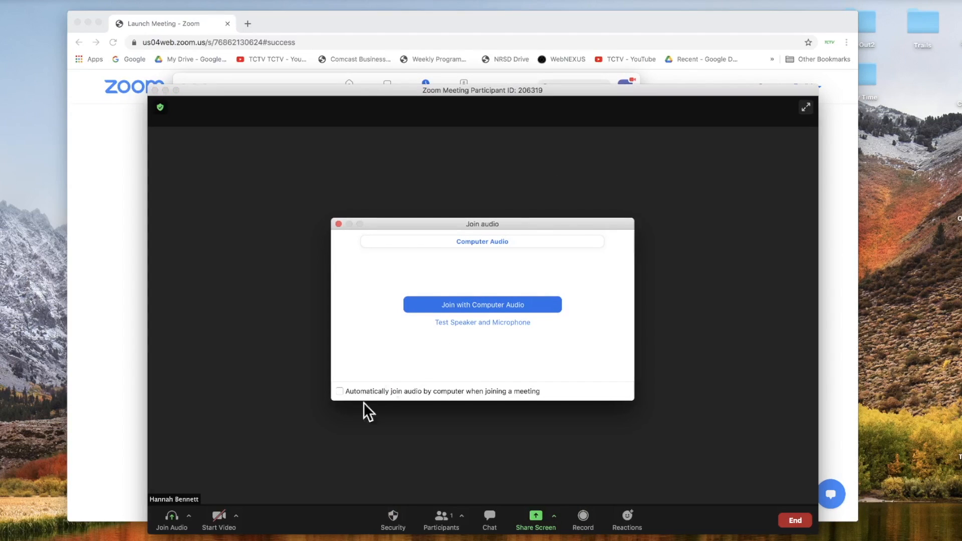
pyautogui.click(498, 306)
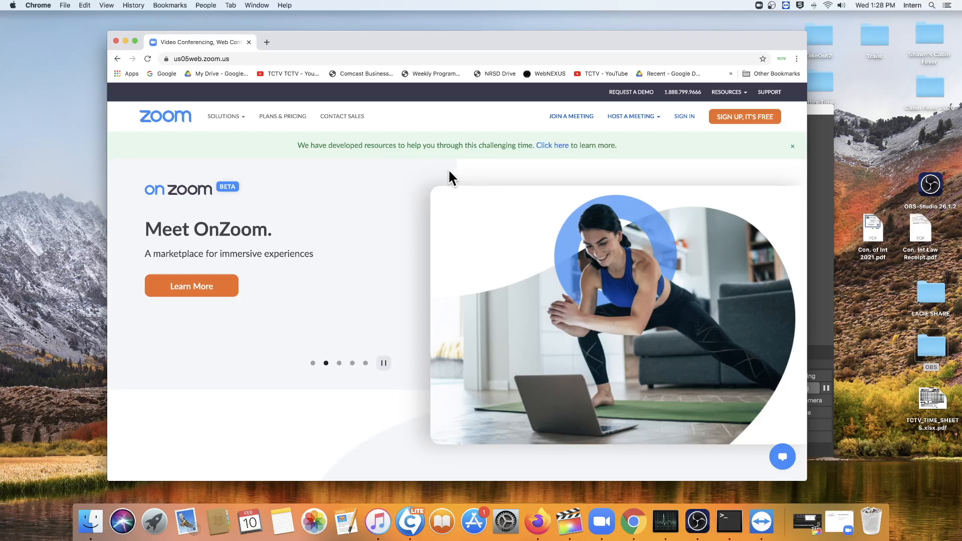